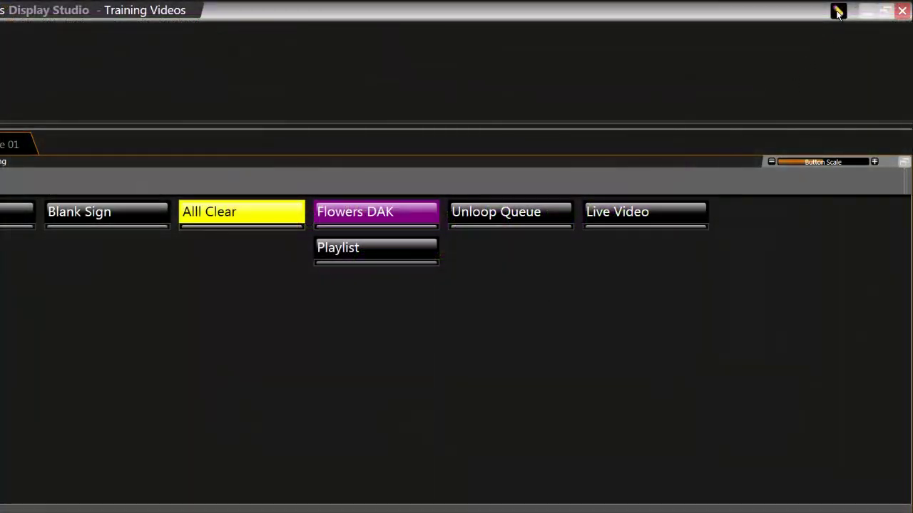
- Create a new bottombar presentation and set the Dynamic Data Library category to Track and Field
left_click(838, 12)
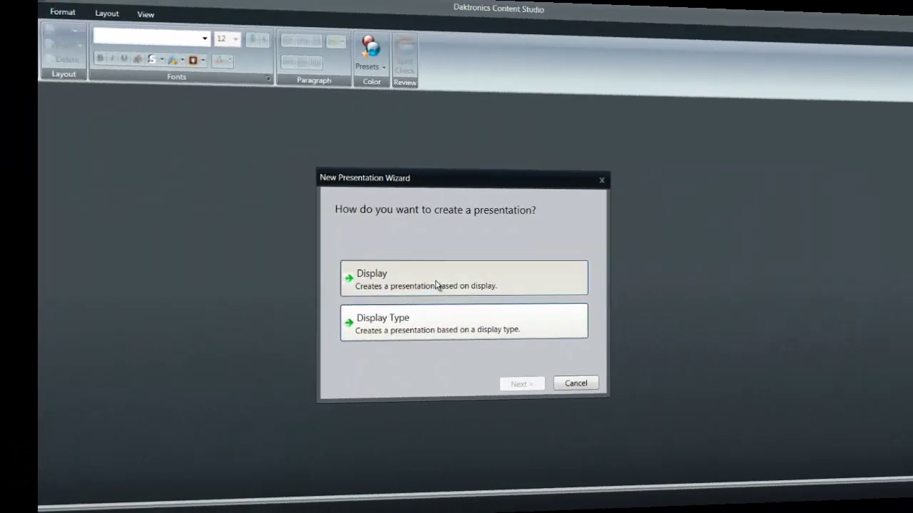
left_click(435, 288)
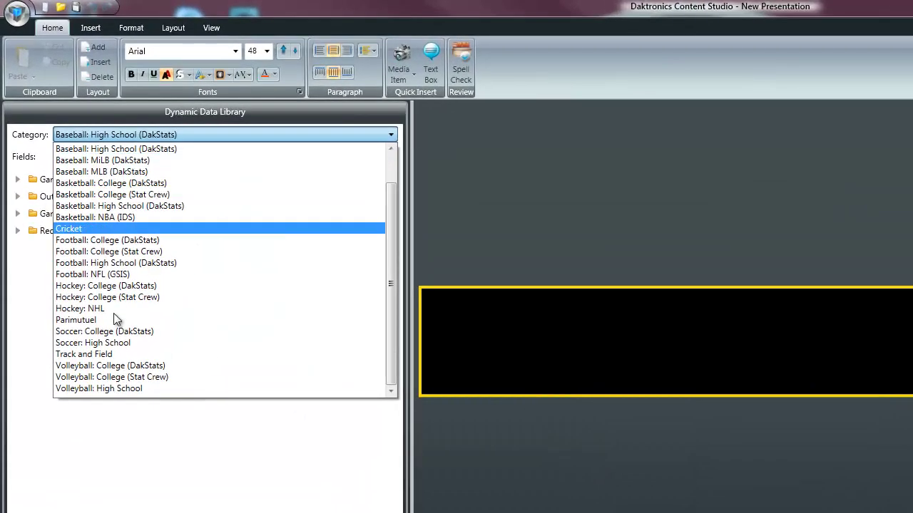
key("Escape")
key("t")
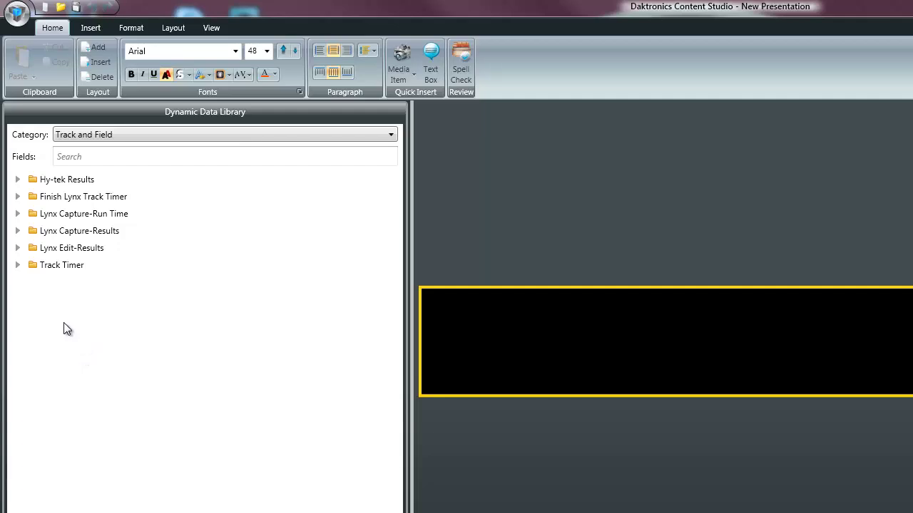
- Place RUNNING TIME above EVENT TITLE, shrink the timer text to 47, and shift it slightly left
left_click(17, 199)
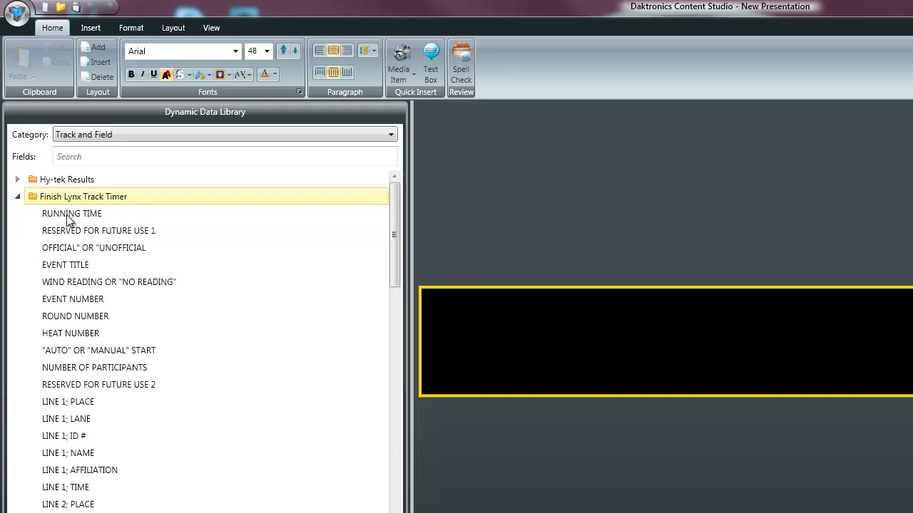
left_click_drag(68, 217, 799, 301)
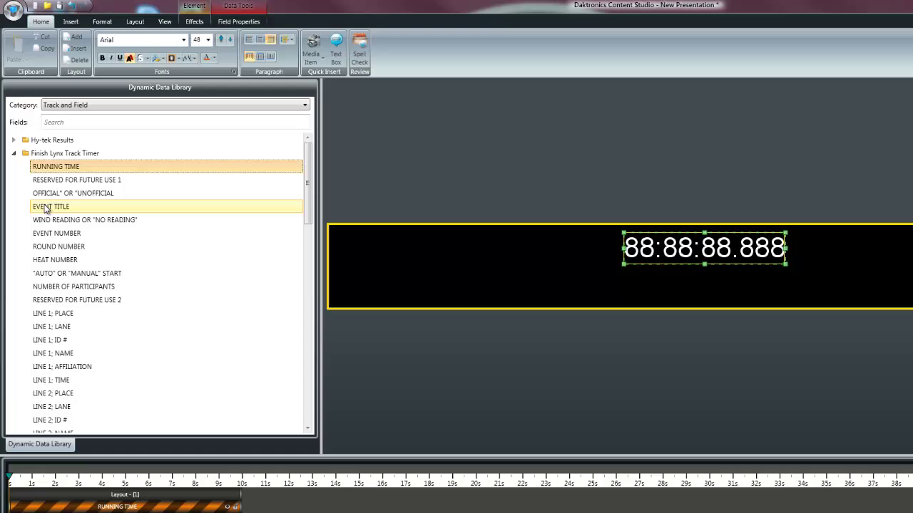
left_click_drag(44, 208, 405, 291)
left_click(706, 246)
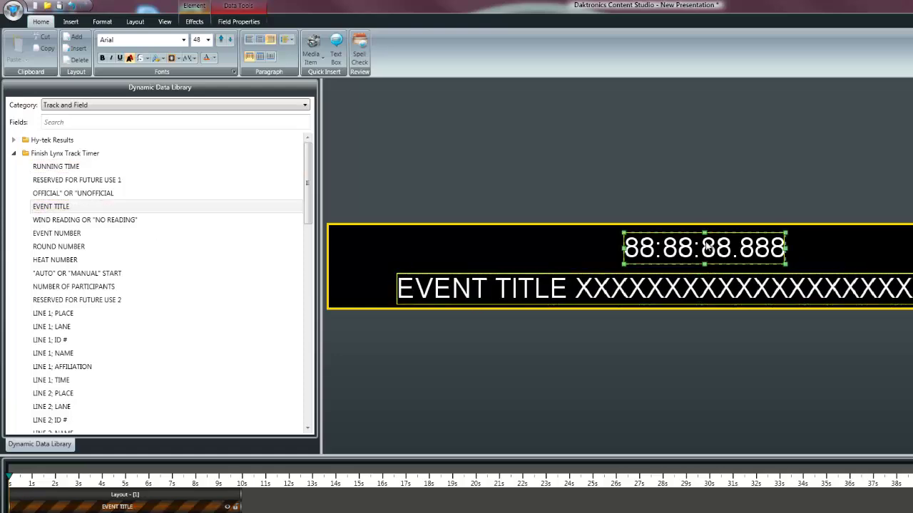
left_click(230, 41)
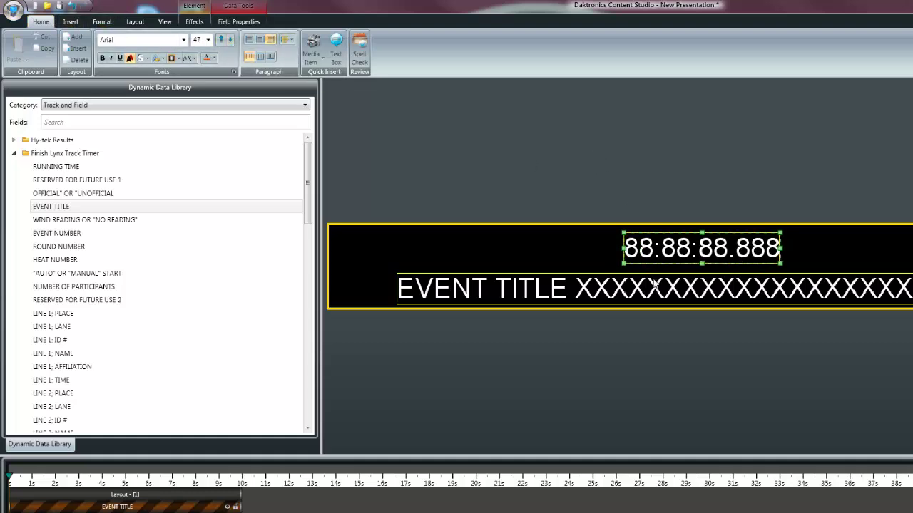
left_click_drag(697, 248, 653, 248)
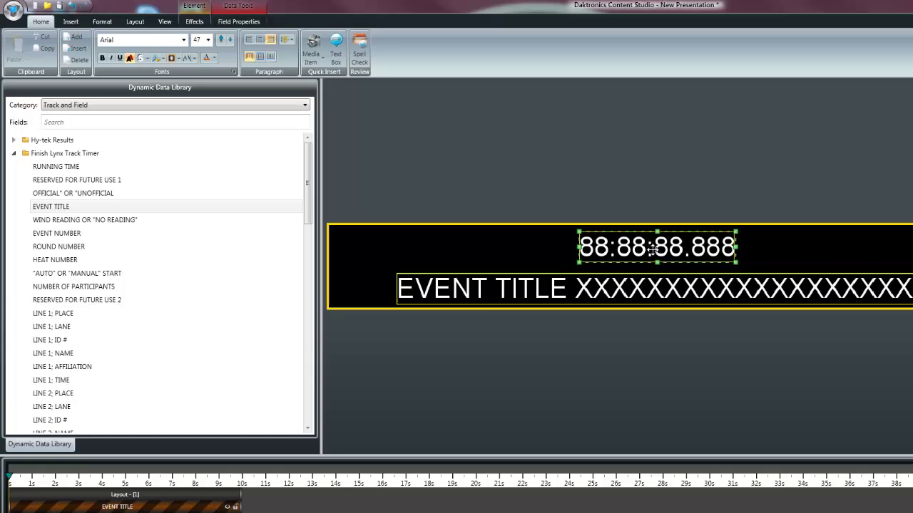
- Add a 'Heat' text label at the top left with the HEAT NUMBER field beside it
left_click(335, 47)
left_click(349, 231)
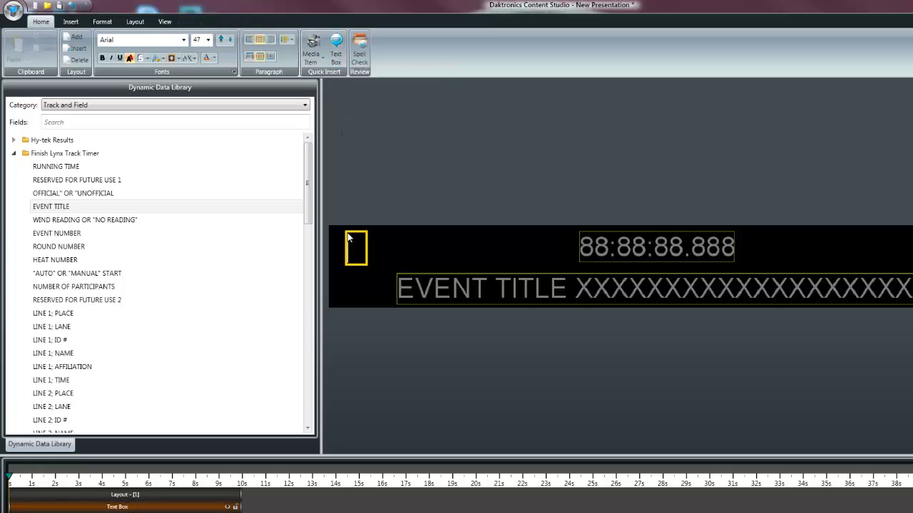
type("Heat")
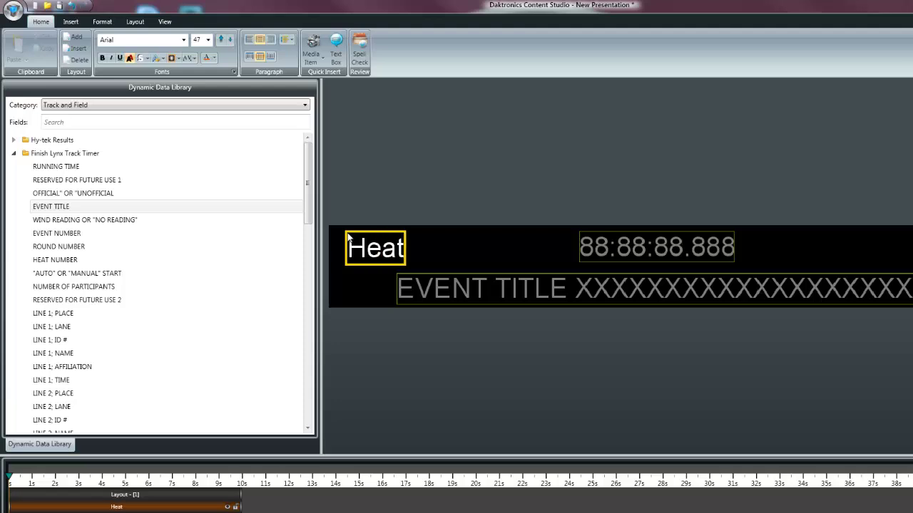
left_click(449, 248)
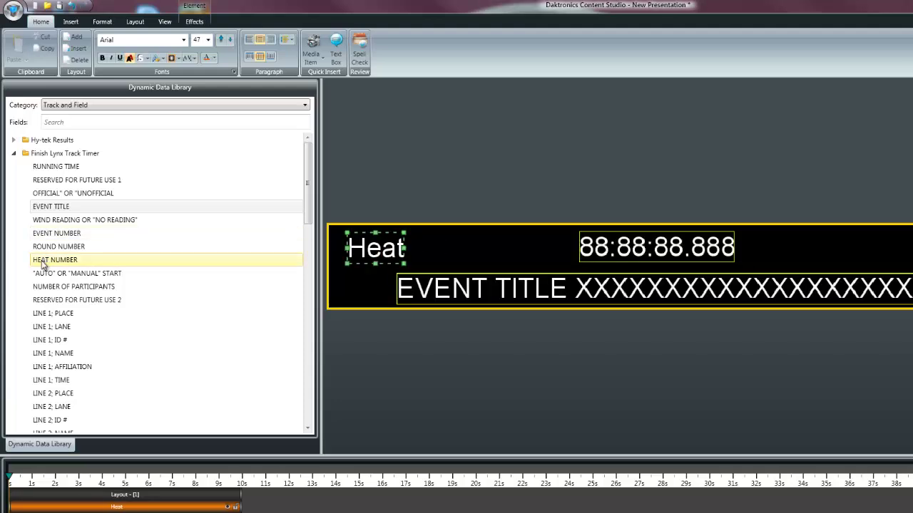
left_click_drag(47, 261, 427, 234)
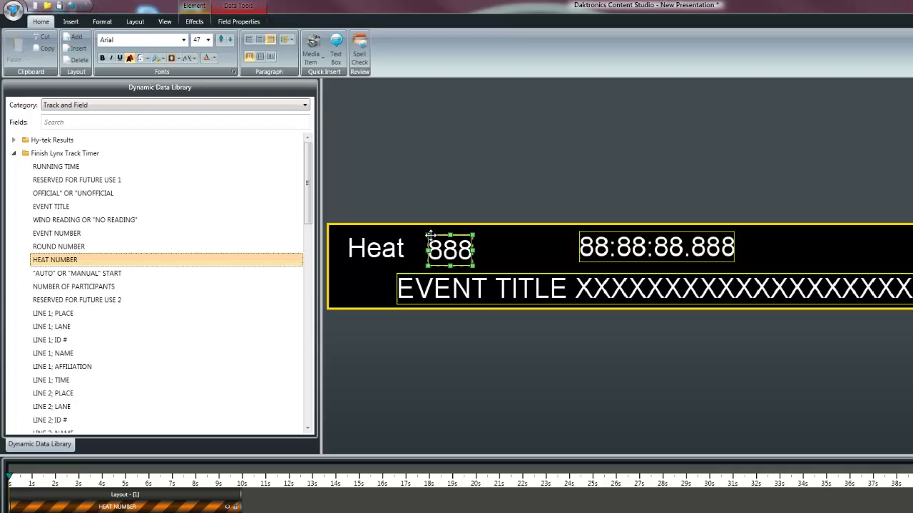
left_click(512, 244)
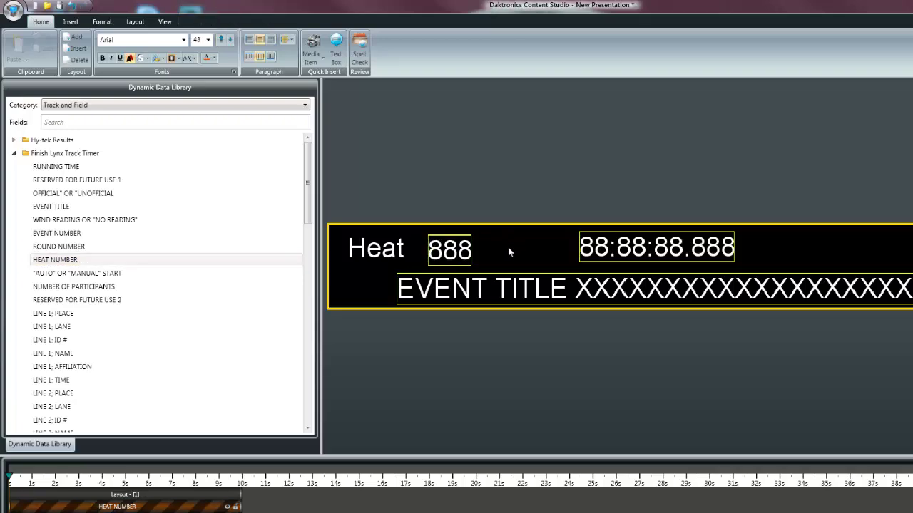
left_click(102, 21)
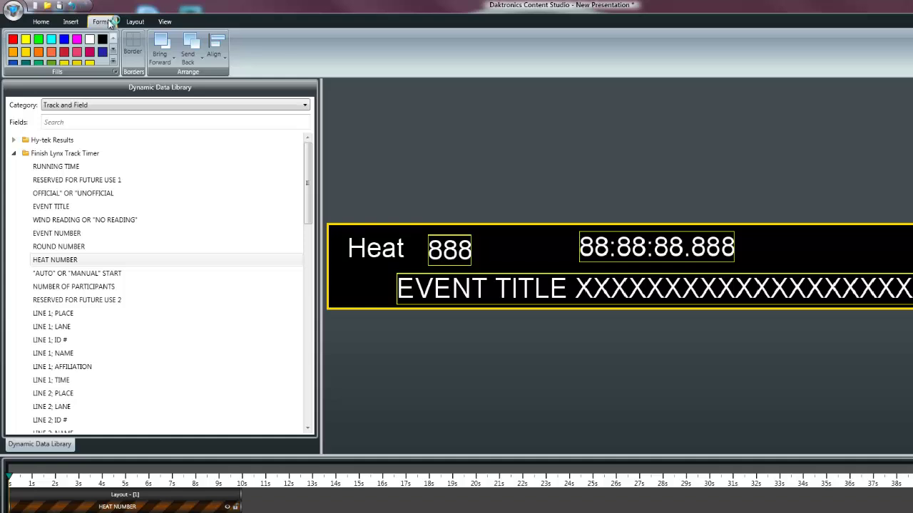
- Centre the running-time field horizontally in the frame
left_click(703, 255)
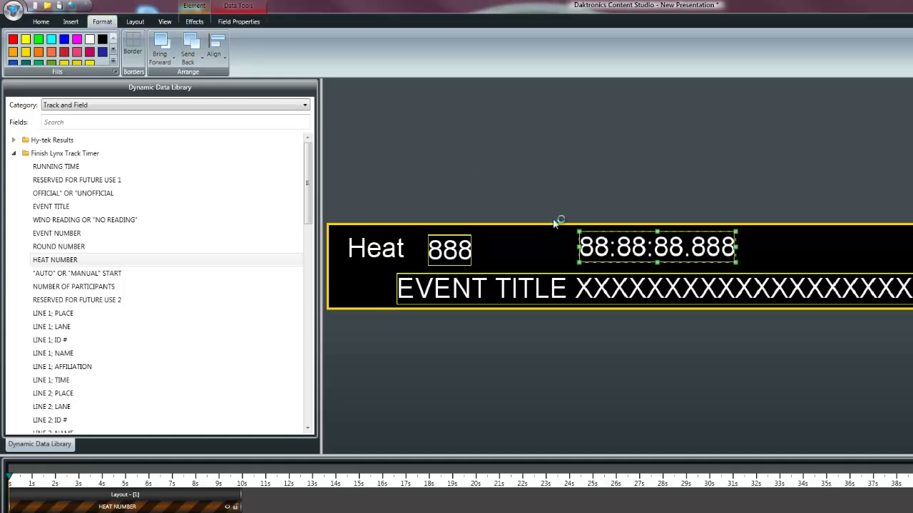
left_click(222, 59)
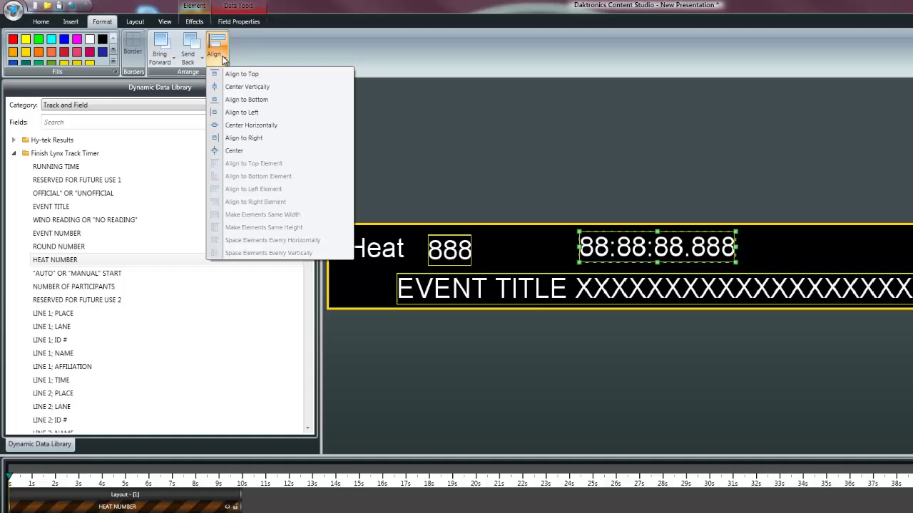
left_click(246, 126)
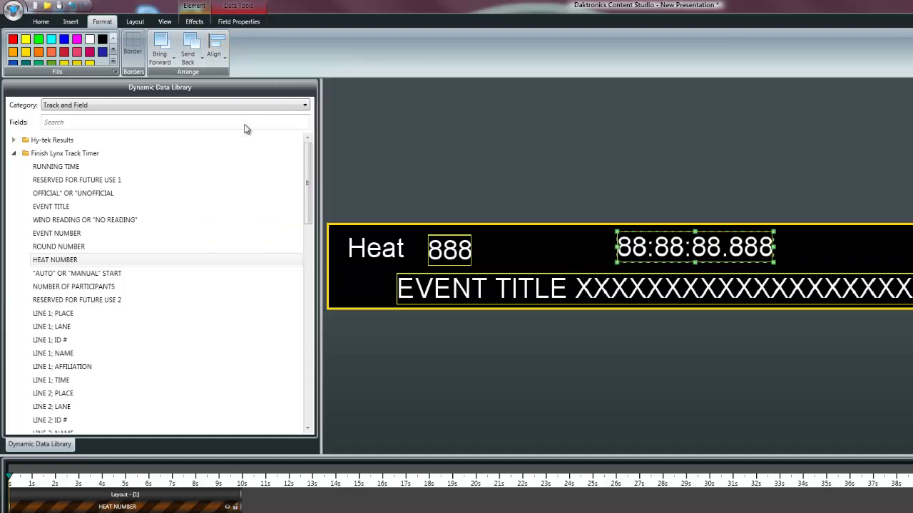
- Align the top of the Heat number field with the Heat label using Align to Top Element
left_click(529, 256)
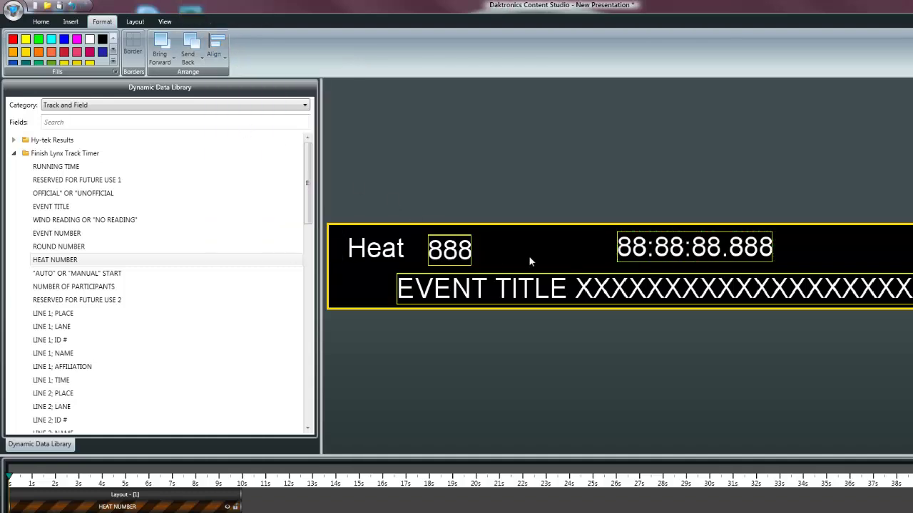
left_click(457, 254)
left_click(374, 251, "ctrl")
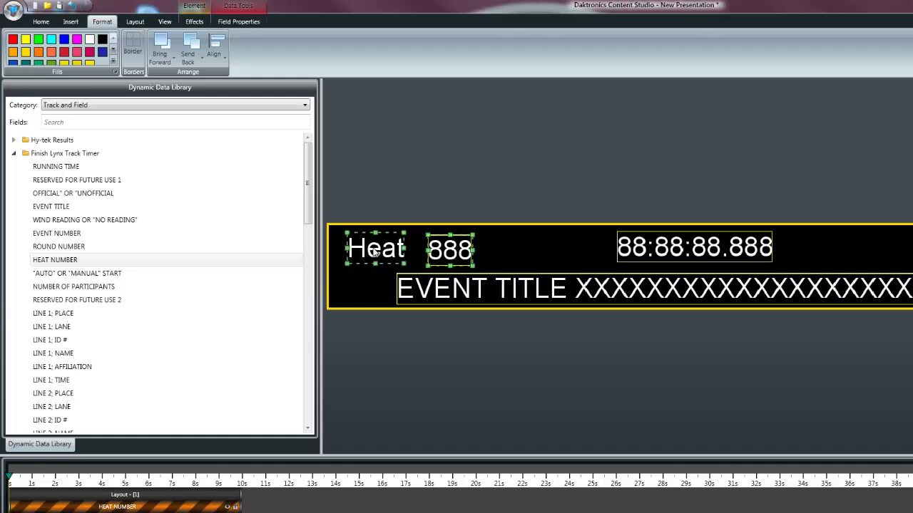
left_click(218, 60)
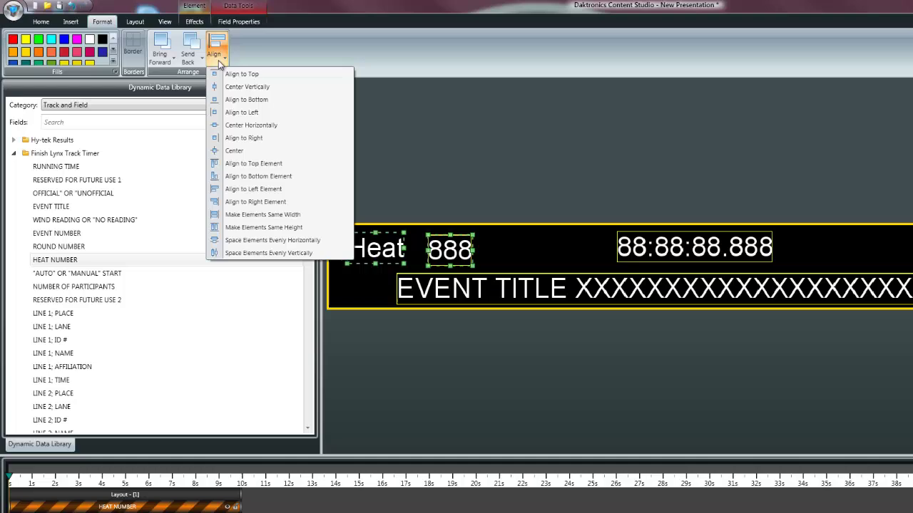
left_click(229, 164)
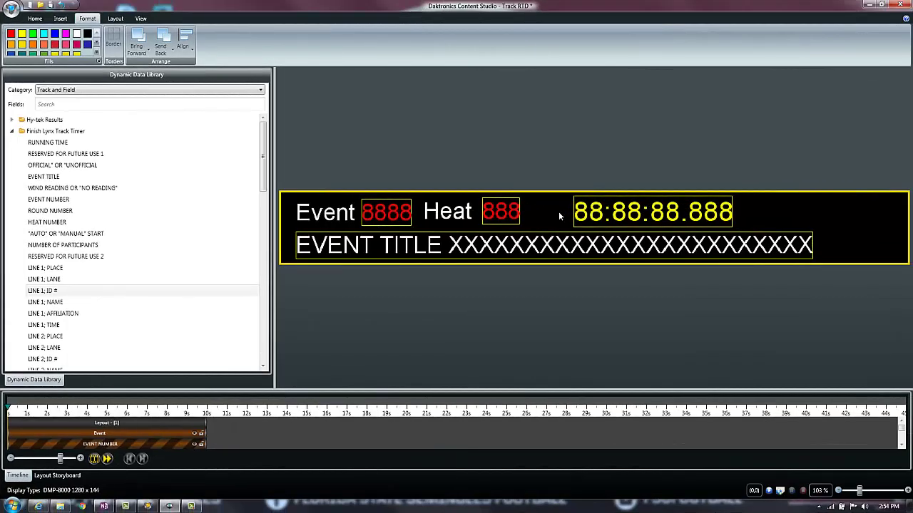
- Nudge the Heat number slightly left and save the layout as 'Track RTD Stats'
left_click(503, 212)
key("Left")
key("Left")
key("Left")
key("Left")
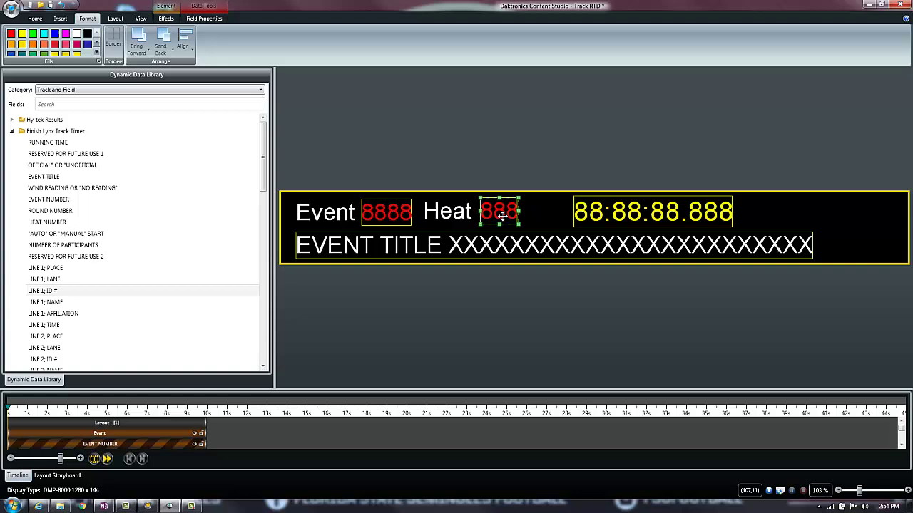
left_click(12, 10)
left_click(23, 104)
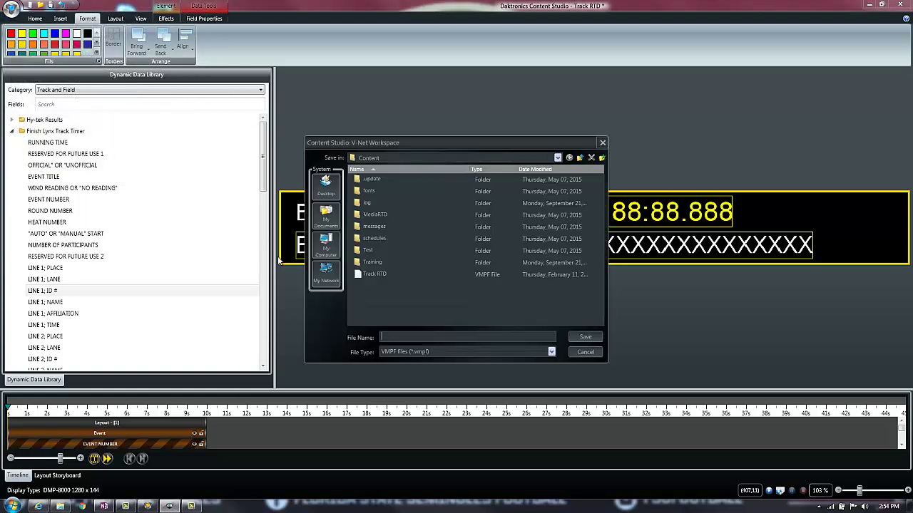
type("Track RTD Stats")
left_click(580, 337)
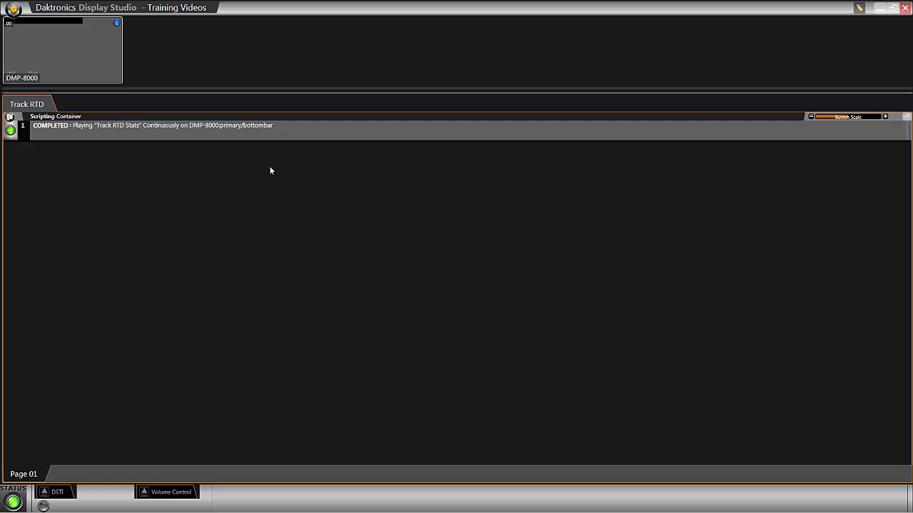
- Create a new button with a DMP-8000 Player Control Play command targeting the primary/bottombar zone
right_click(270, 167)
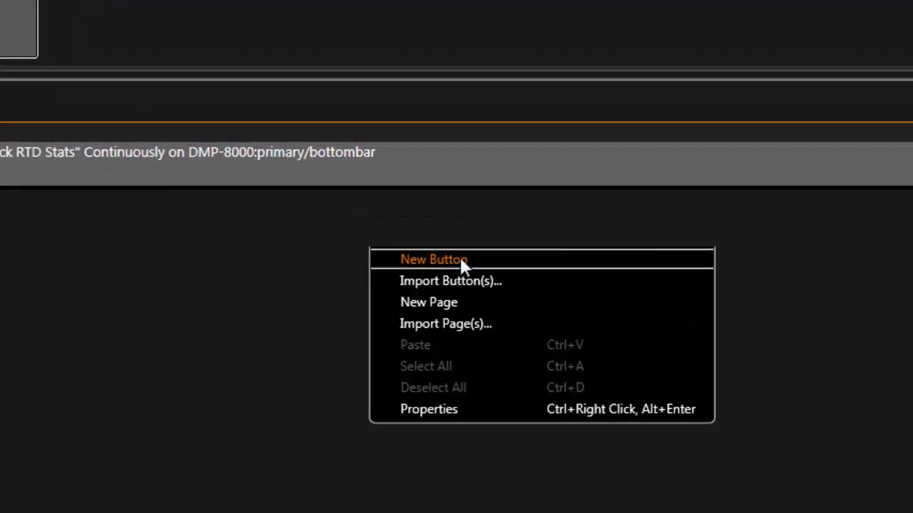
left_click(469, 264)
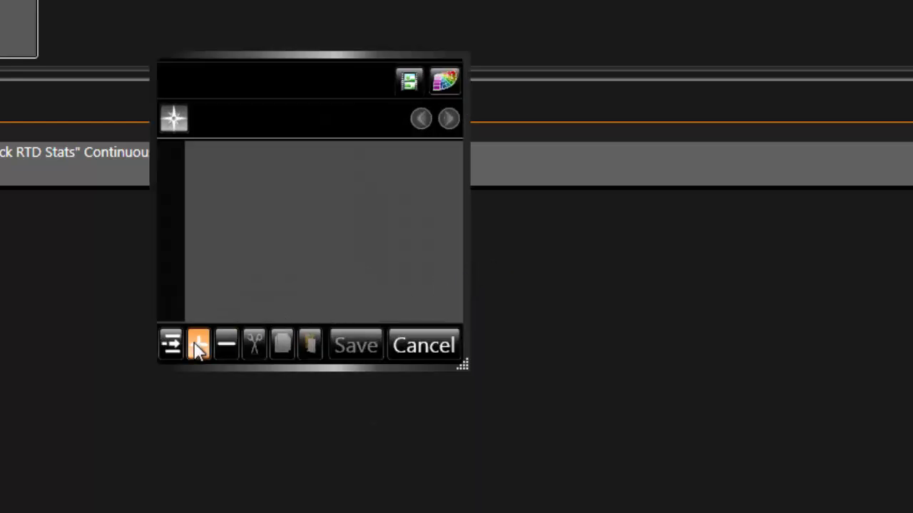
left_click(198, 345)
left_click(195, 343)
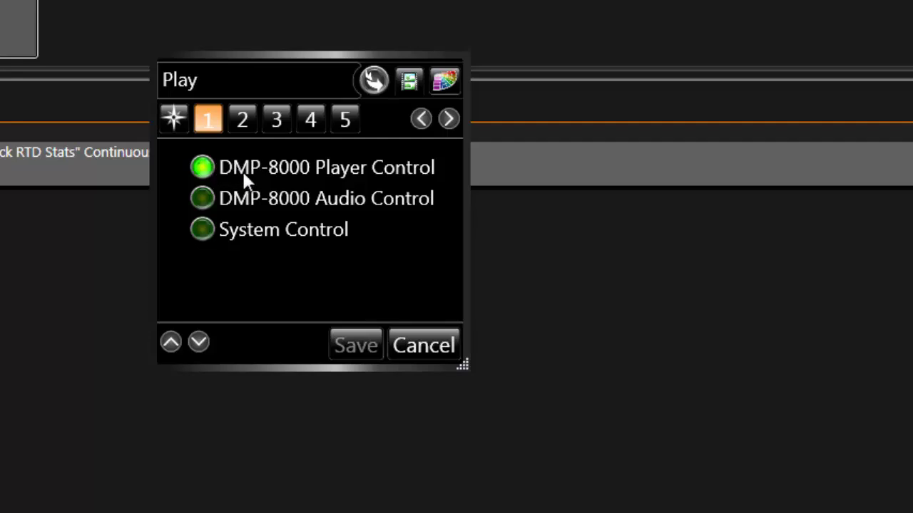
left_click(243, 120)
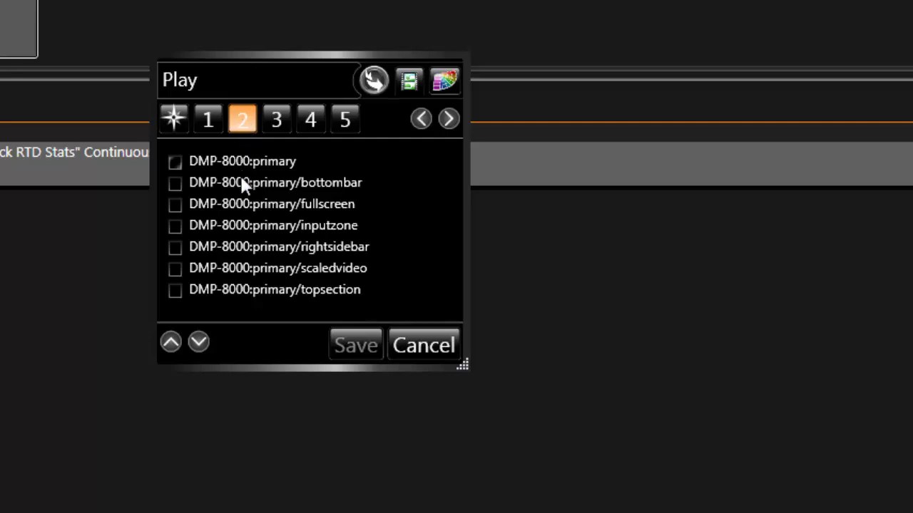
left_click(240, 183)
left_click(278, 121)
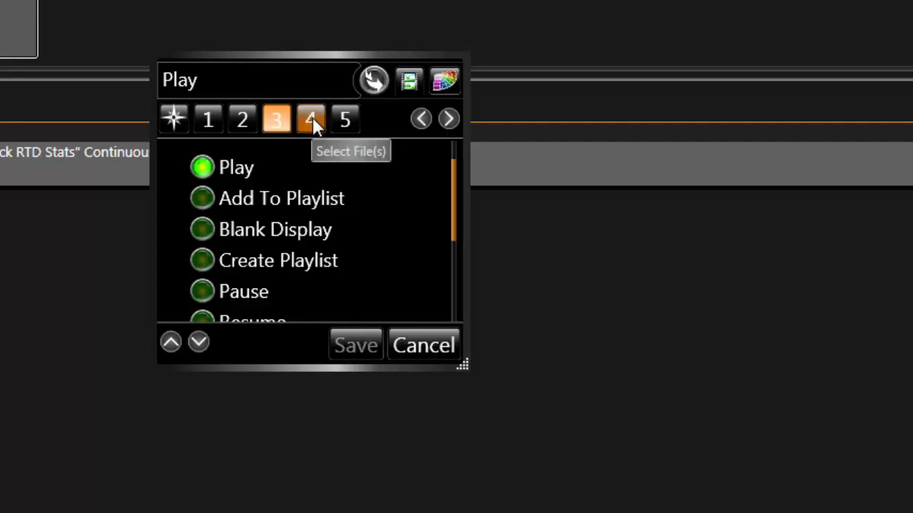
left_click(311, 121)
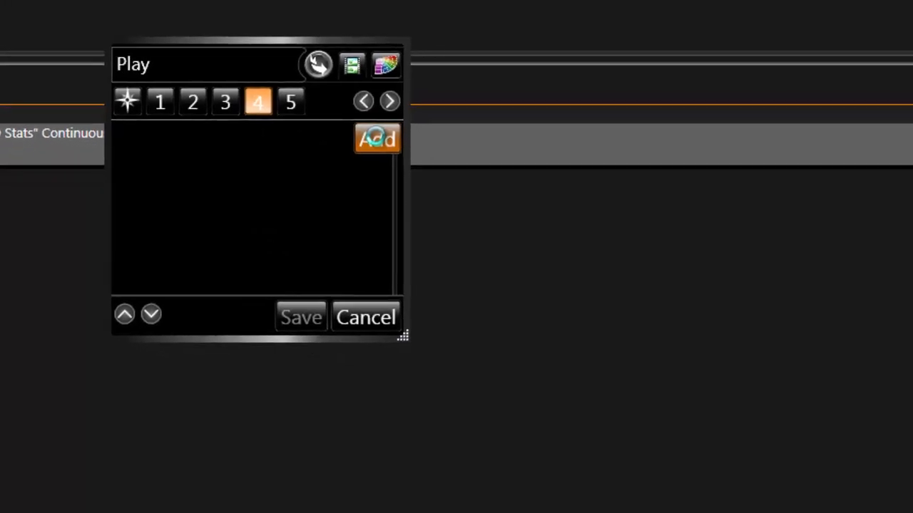
- Set the button to play Track RTD Stats continuously and rename it 'Track RTD'
left_click(433, 159)
scroll(306, 442, "down", 2)
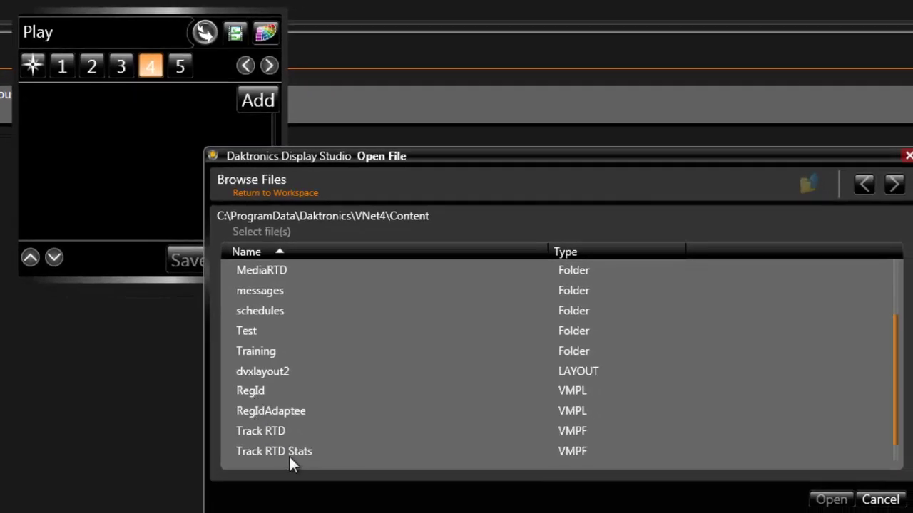
left_click(333, 481)
left_click(830, 501)
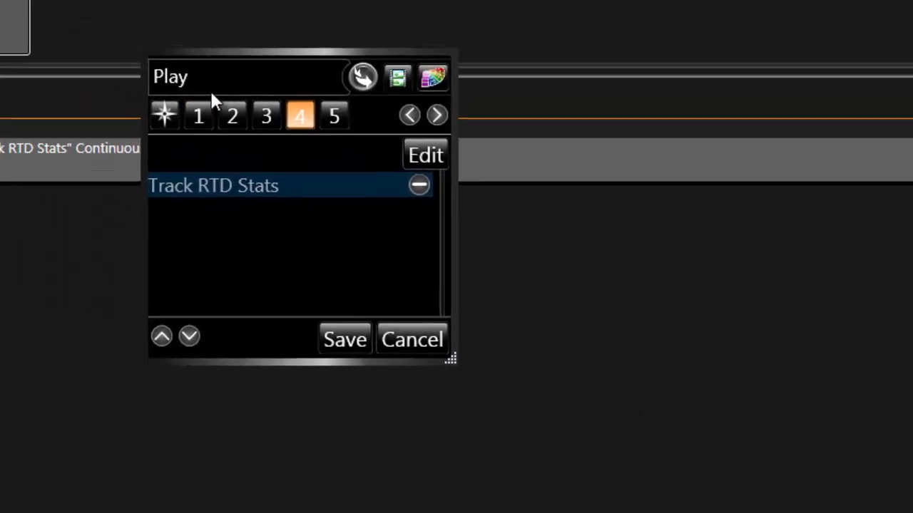
left_click(334, 116)
left_click(237, 76)
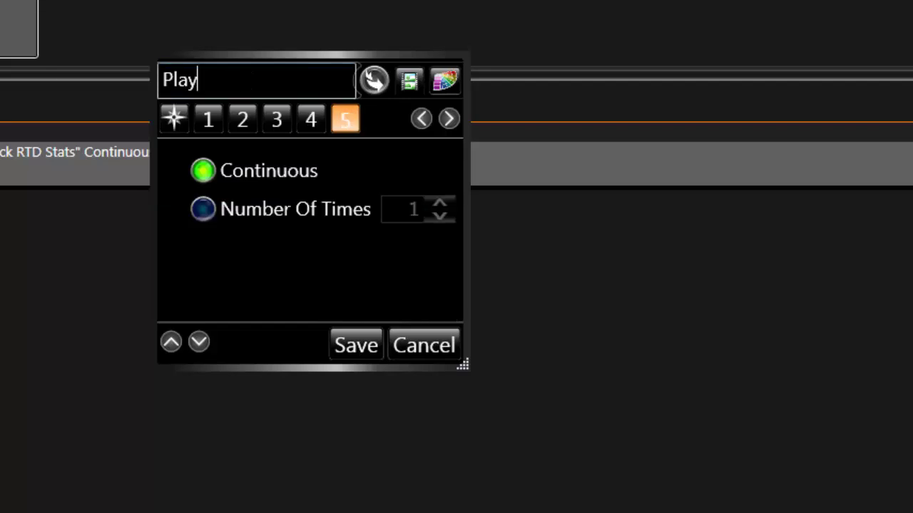
key("ctrl+a")
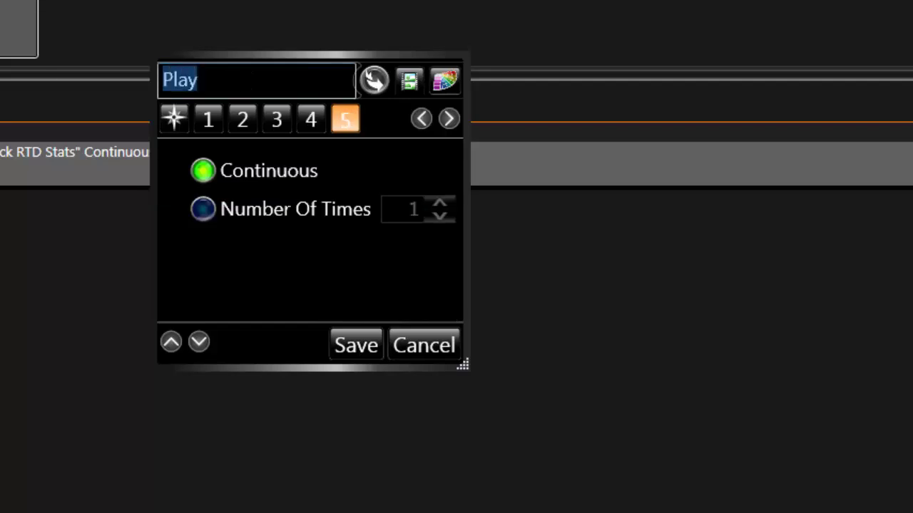
type("Track RTD")
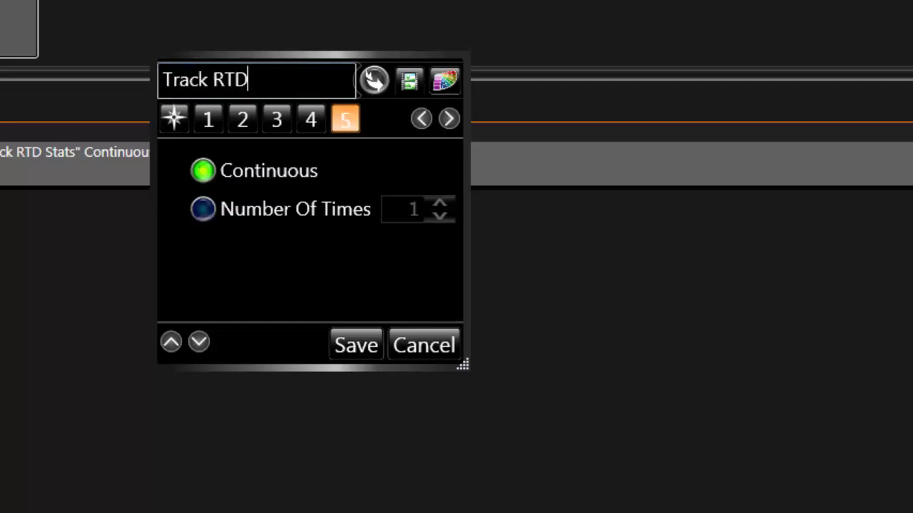
- Save the Track RTD button, then change the Event number 8888 text colour to yellow
left_click(335, 345)
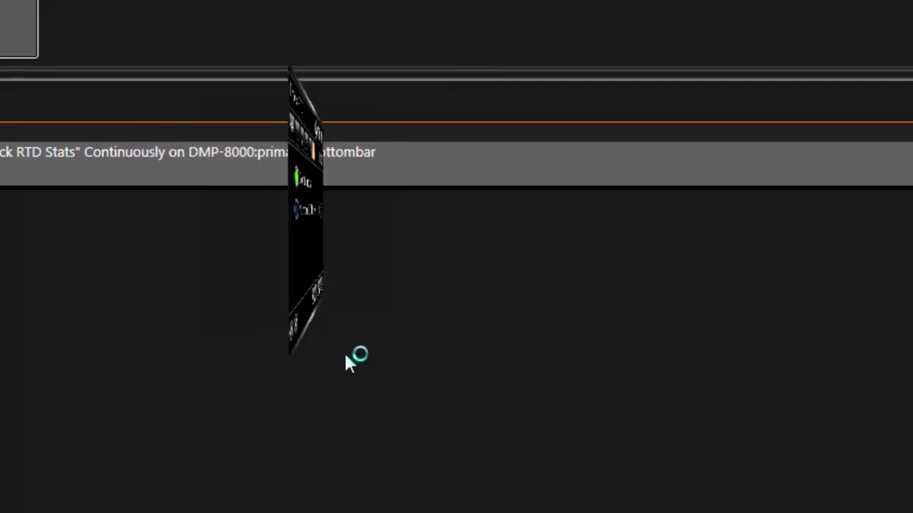
left_click(348, 232)
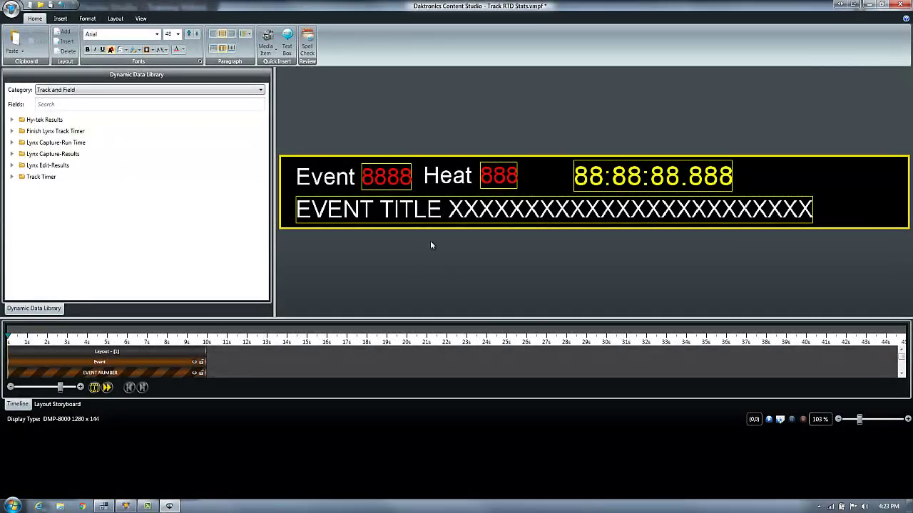
left_click(183, 49)
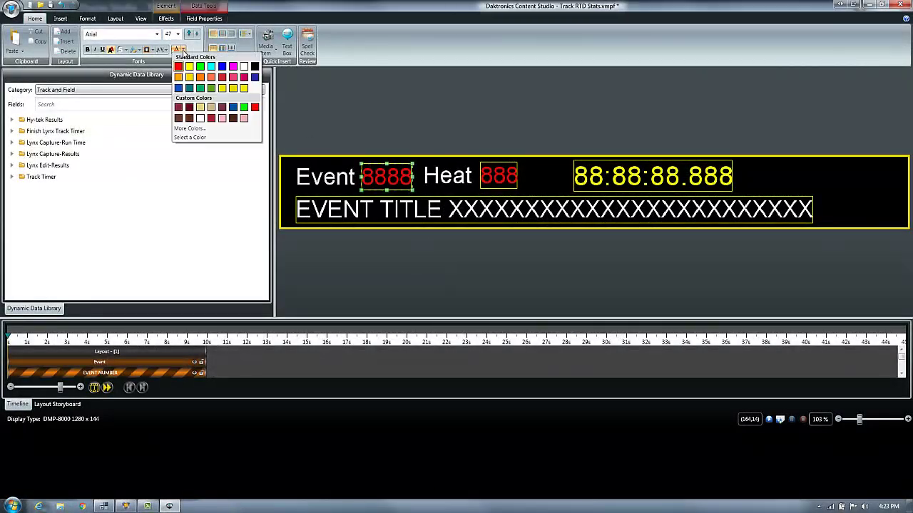
left_click(189, 68)
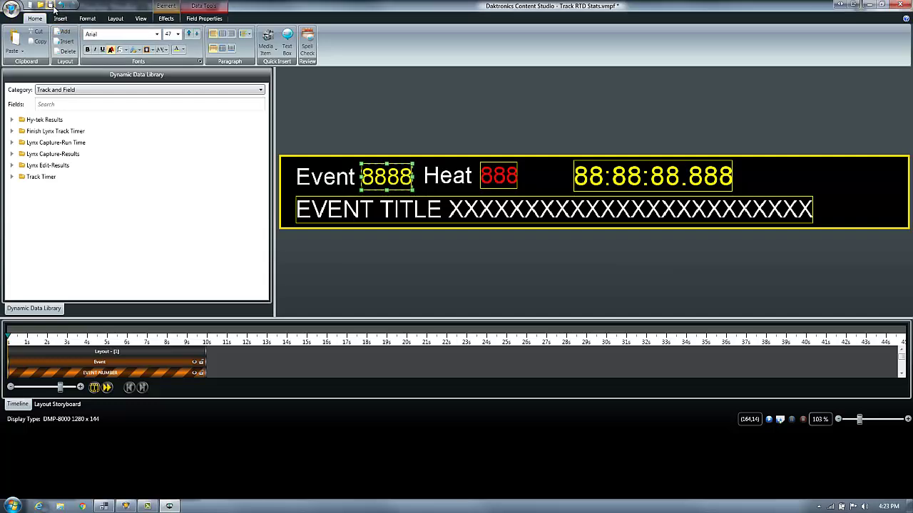